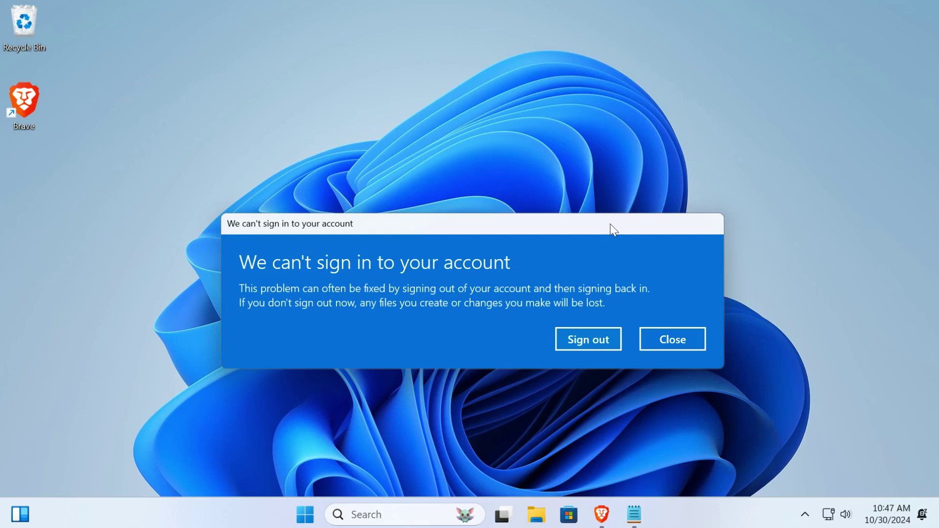
Step: Move the 'We can't sign in to your account' warning higher up the screen
drag(610, 225, 615, 175)
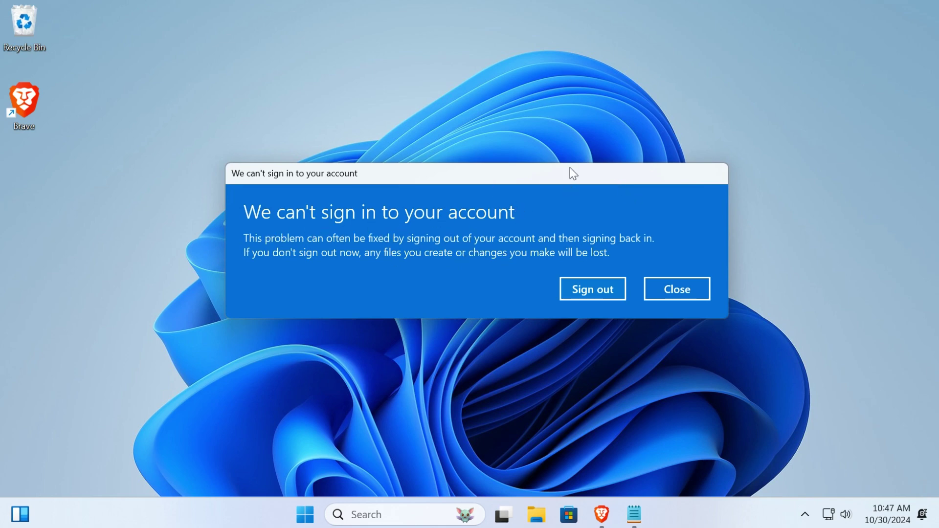
Step: Scroll through the YouTube fixes for the sign-in error, then minimize Brave and re-center the warning
click(601, 513)
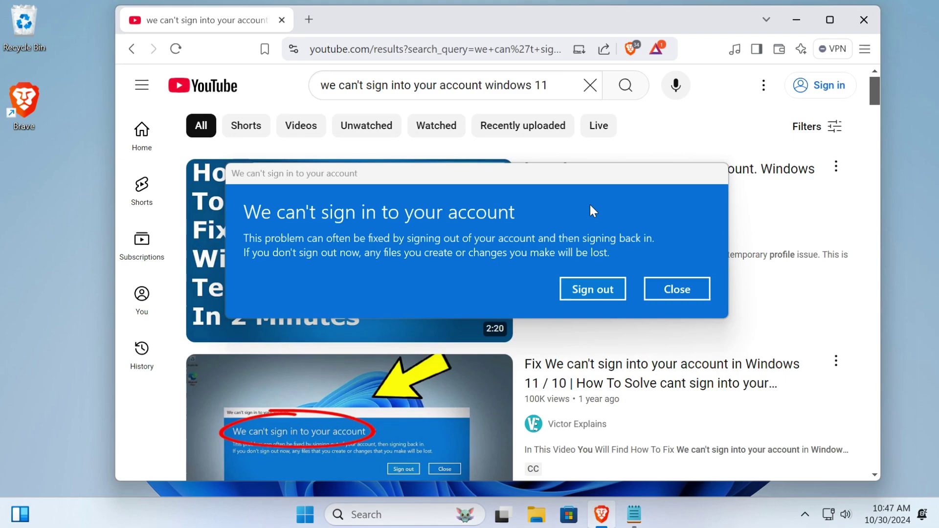
drag(615, 168, 611, 513)
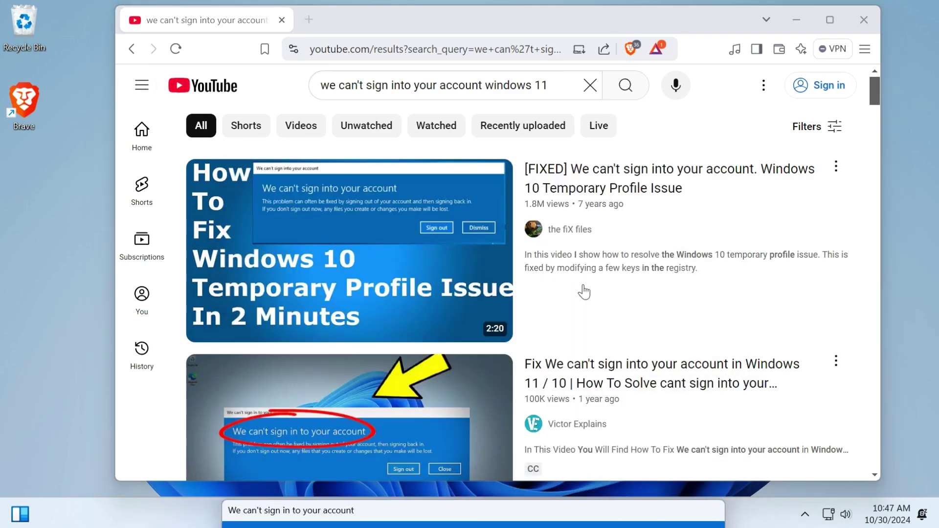
scroll(578, 274, down, 10)
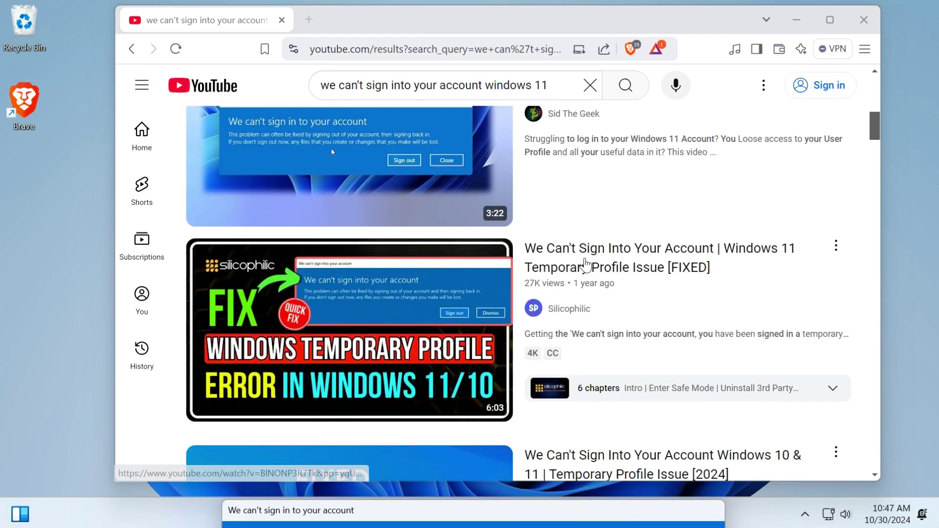
scroll(586, 264, down, 9)
scroll(597, 261, down, 5)
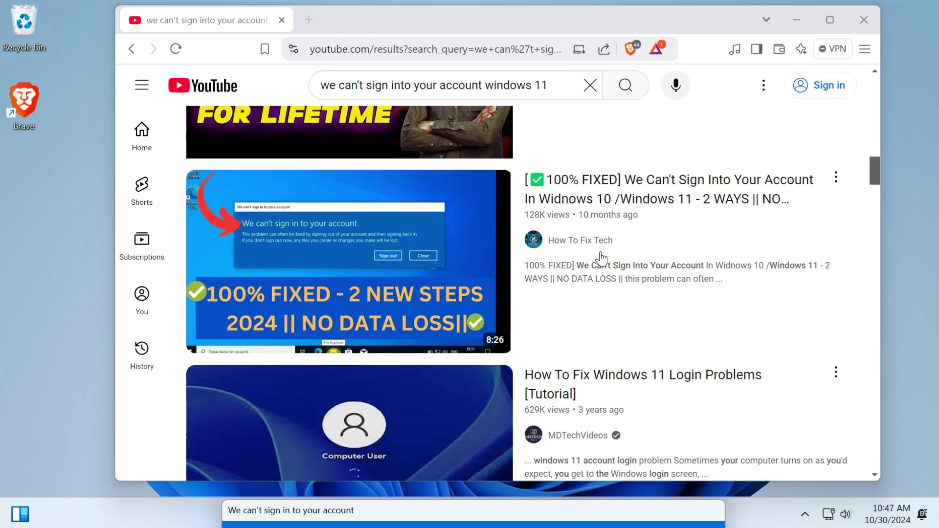
scroll(602, 258, down, 10)
scroll(620, 247, down, 5)
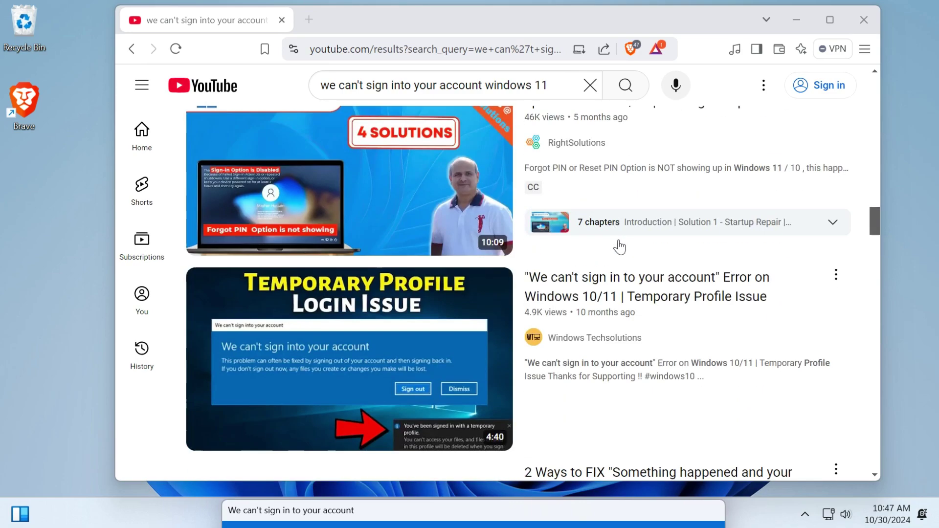
scroll(607, 246, down, 5)
scroll(608, 248, down, 4)
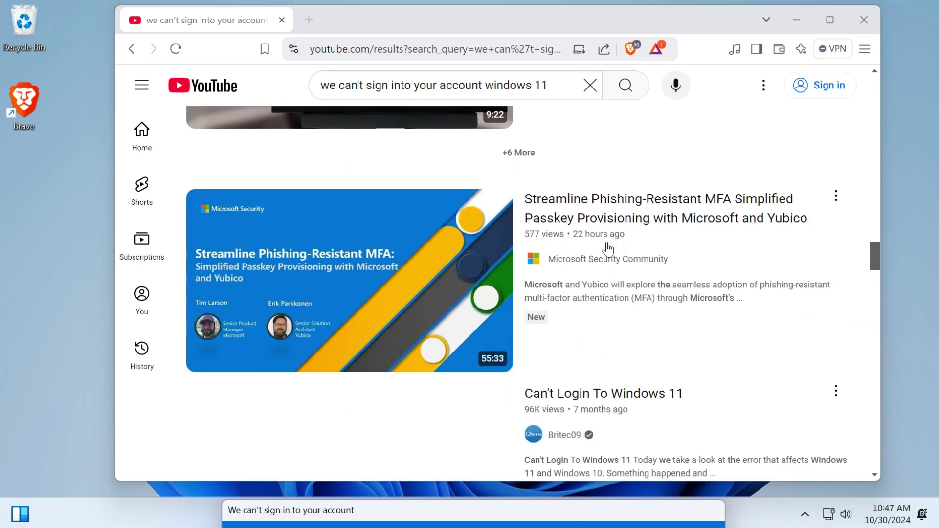
scroll(608, 250, down, 9)
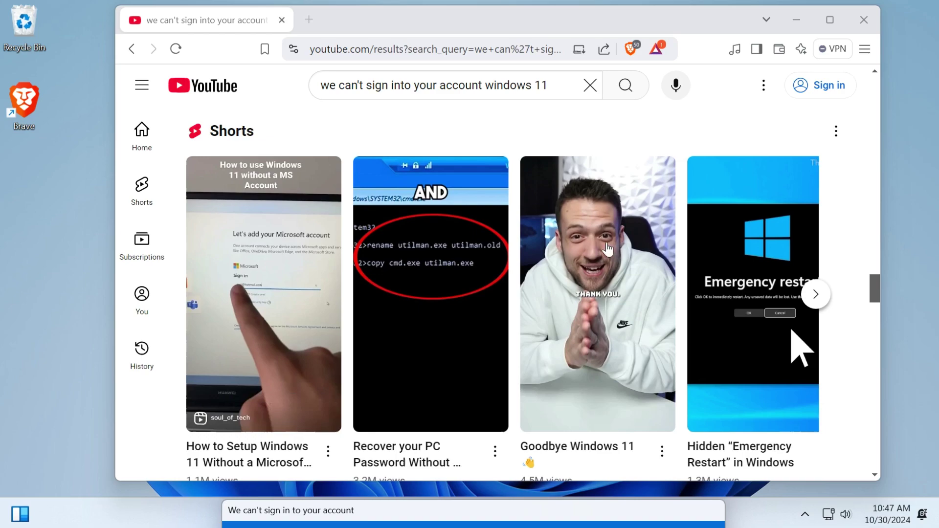
scroll(608, 249, down, 3)
scroll(605, 245, down, 4)
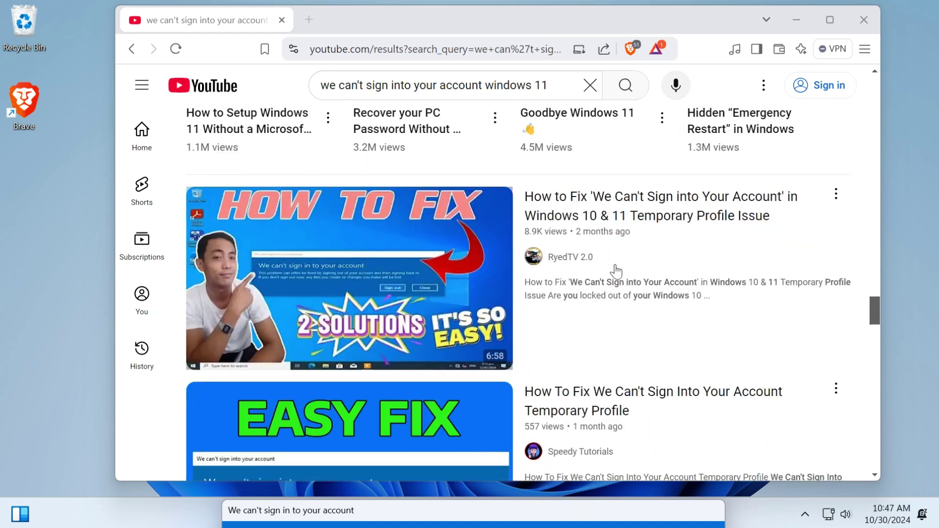
scroll(606, 255, down, 5)
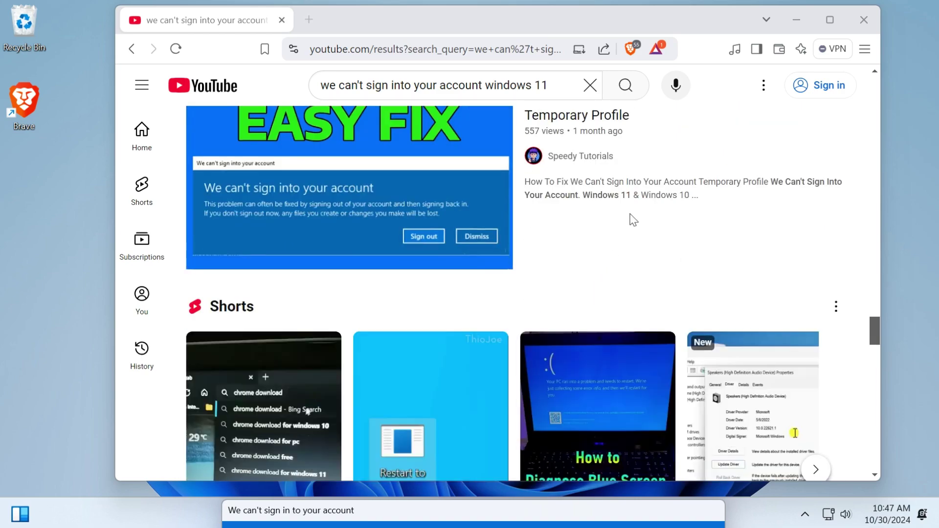
scroll(631, 220, down, 12)
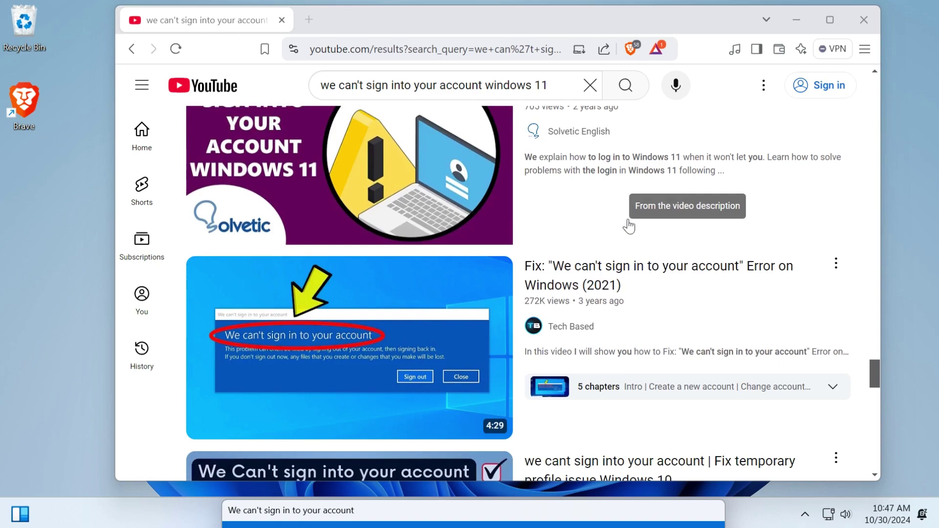
scroll(629, 226, down, 14)
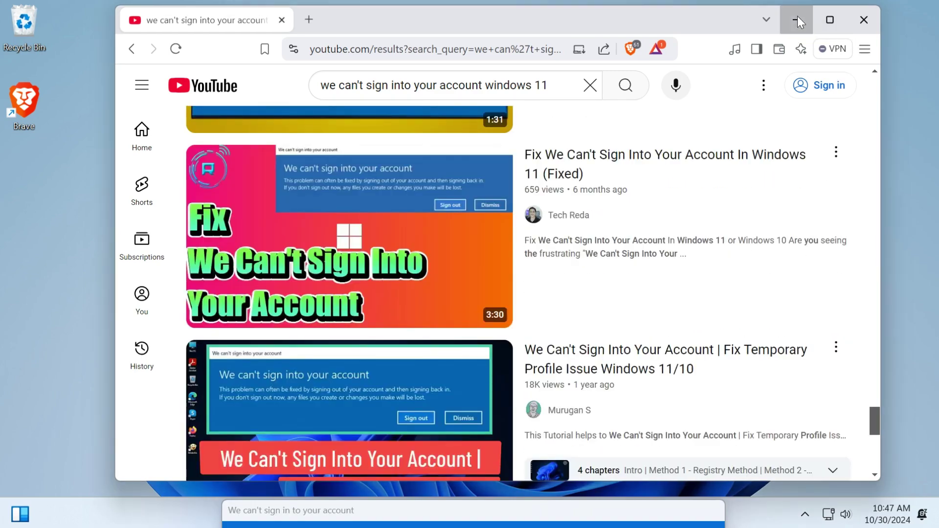
click(797, 19)
drag(593, 514, 584, 196)
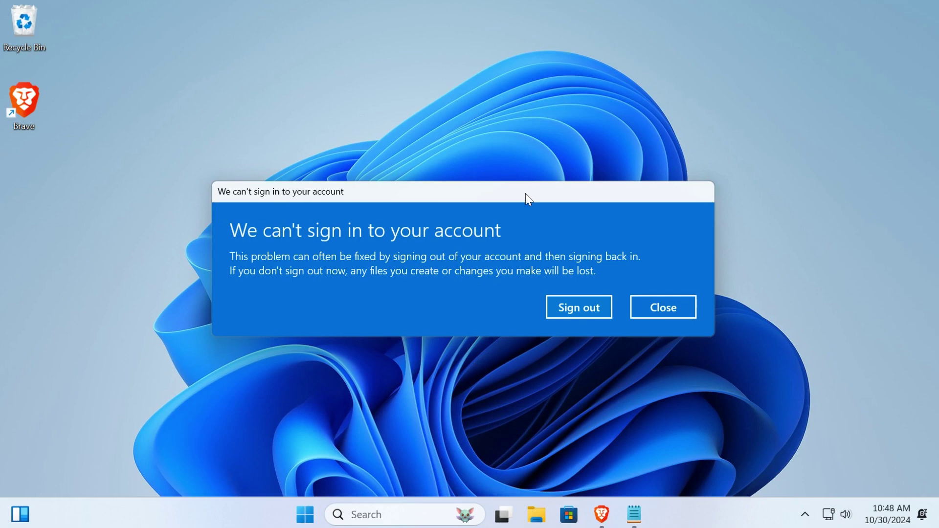
Step: Close the 'We can't sign in to your account' warning
mouse_move(526, 193)
mouse_down()
mouse_move(533, 236)
mouse_move(522, 199)
mouse_up()
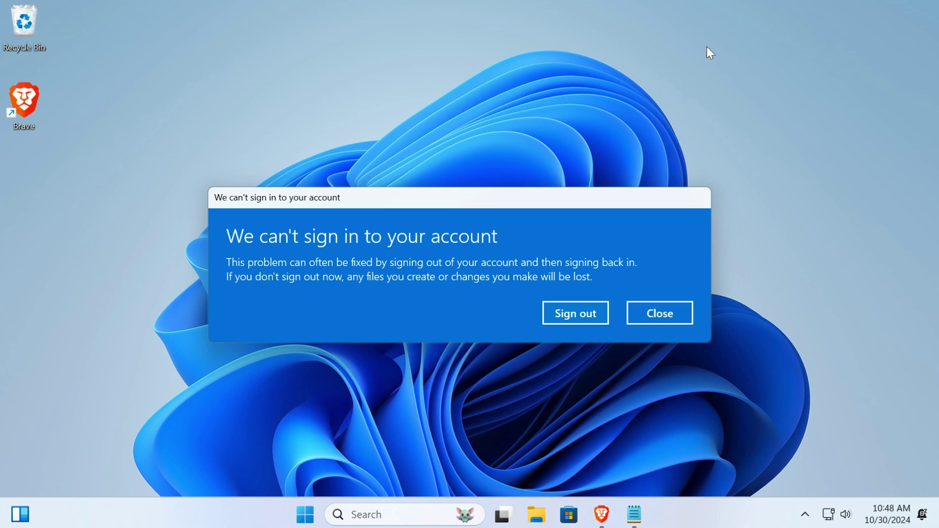
click(671, 319)
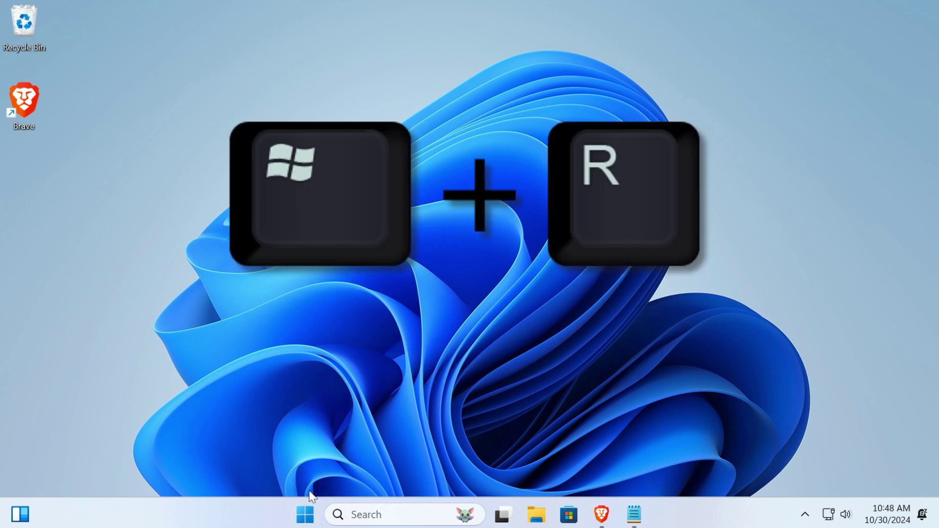
Step: Run lusrmgr.msc, pasted from the Notepad note, and show the Users list in Local Users and Groups
key(super+r)
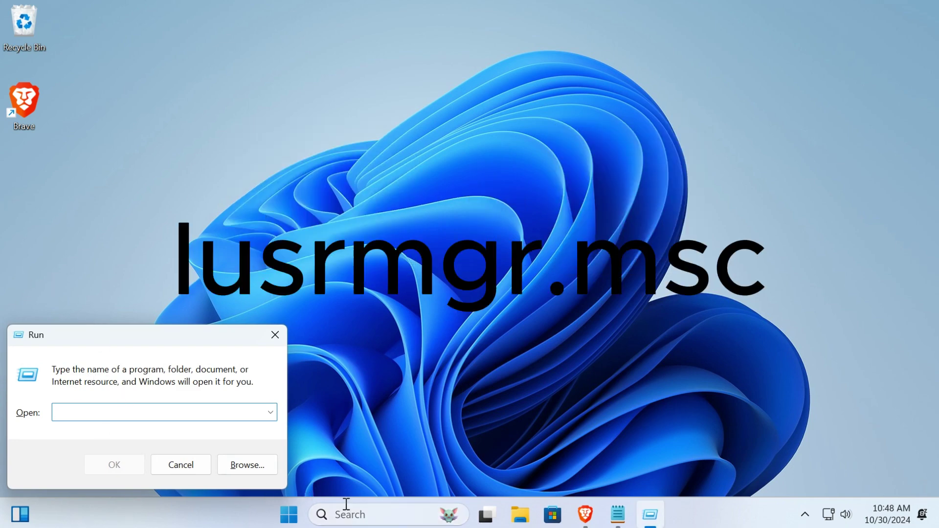
click(618, 435)
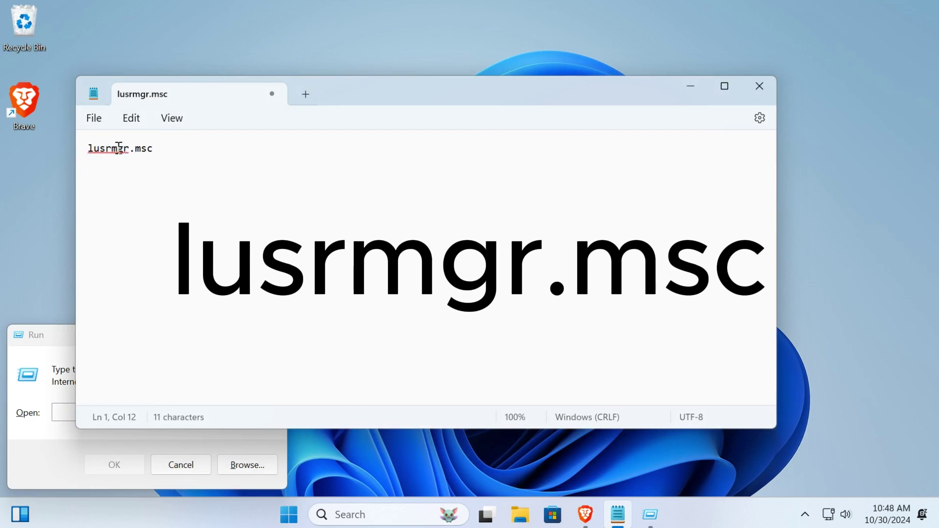
triple_click(120, 150)
right_click(128, 150)
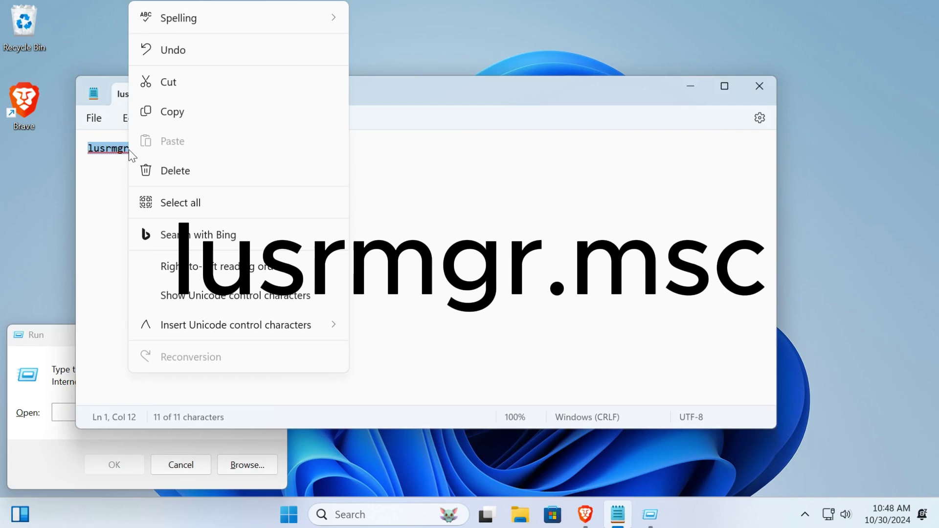
click(180, 118)
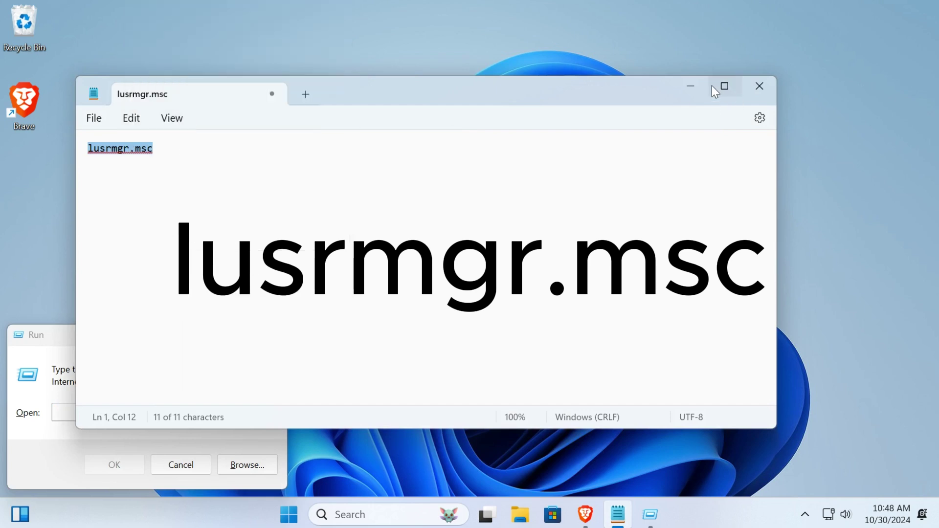
click(690, 86)
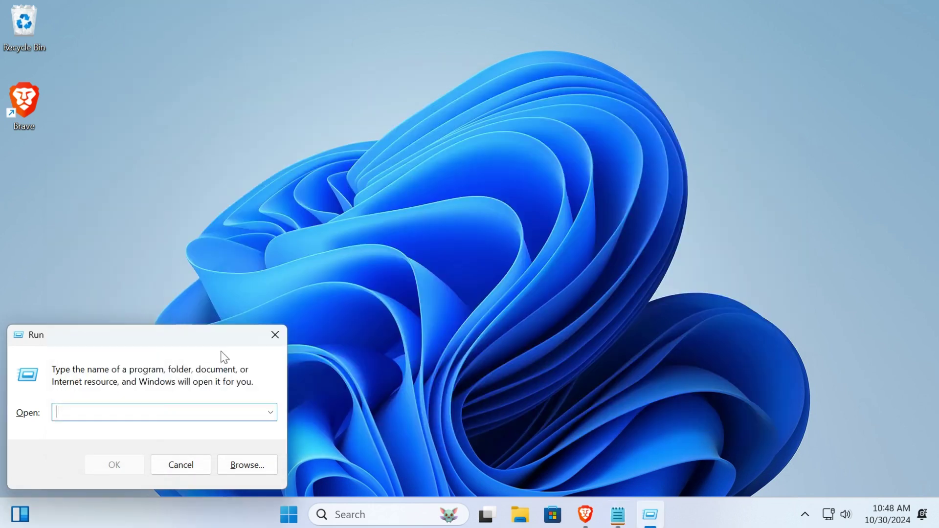
right_click(146, 422)
click(193, 218)
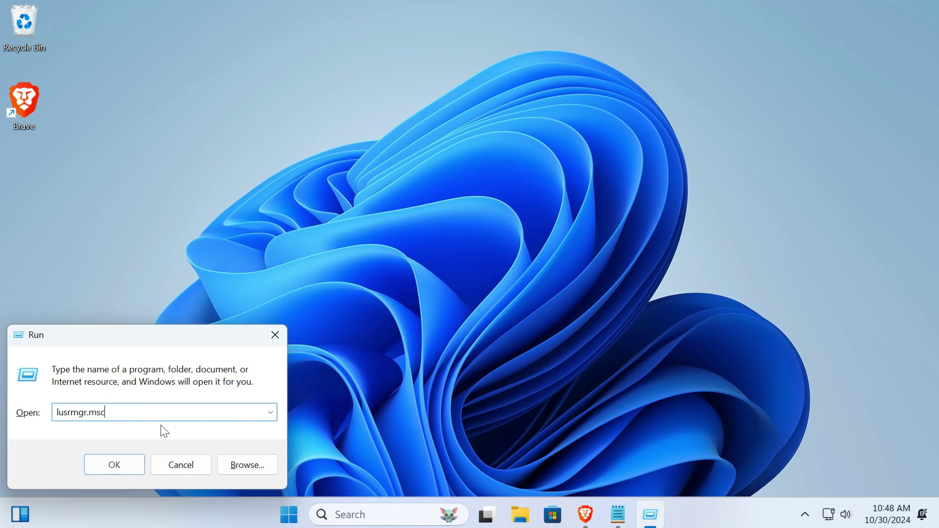
click(127, 463)
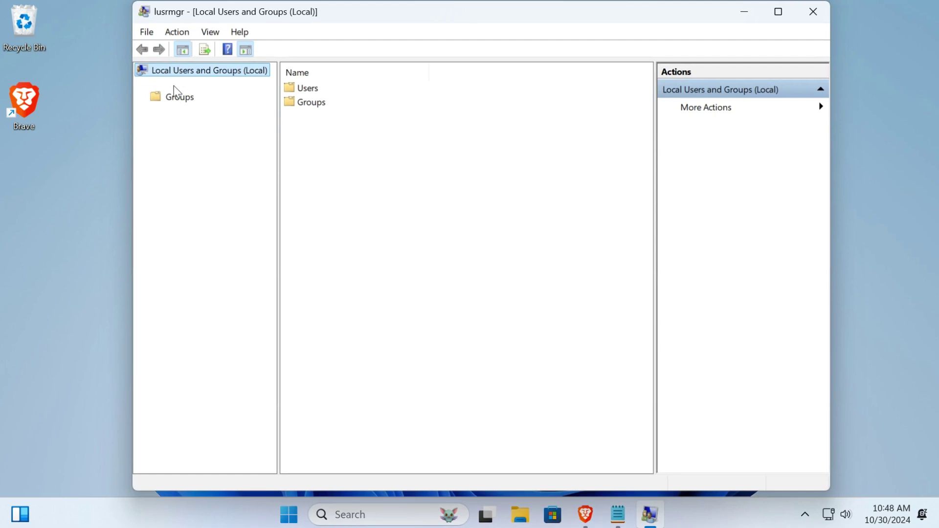
click(174, 87)
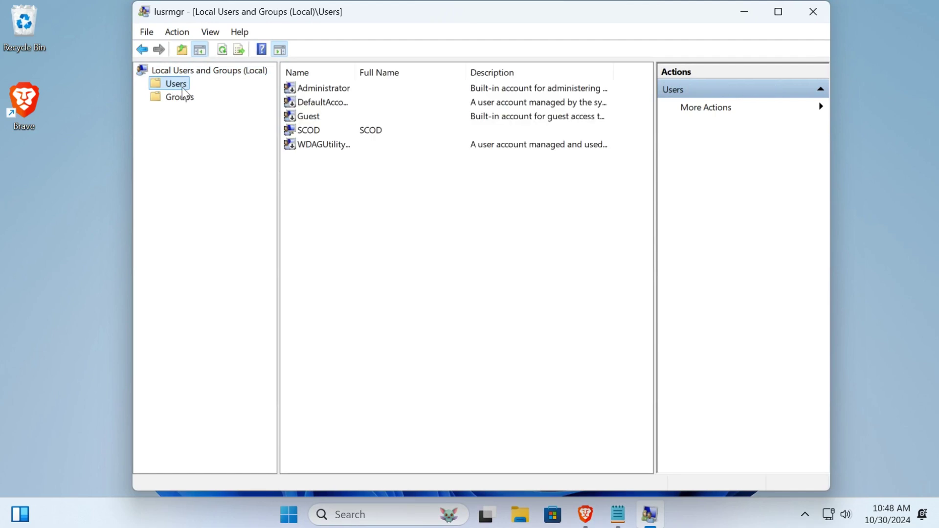
right_click(347, 187)
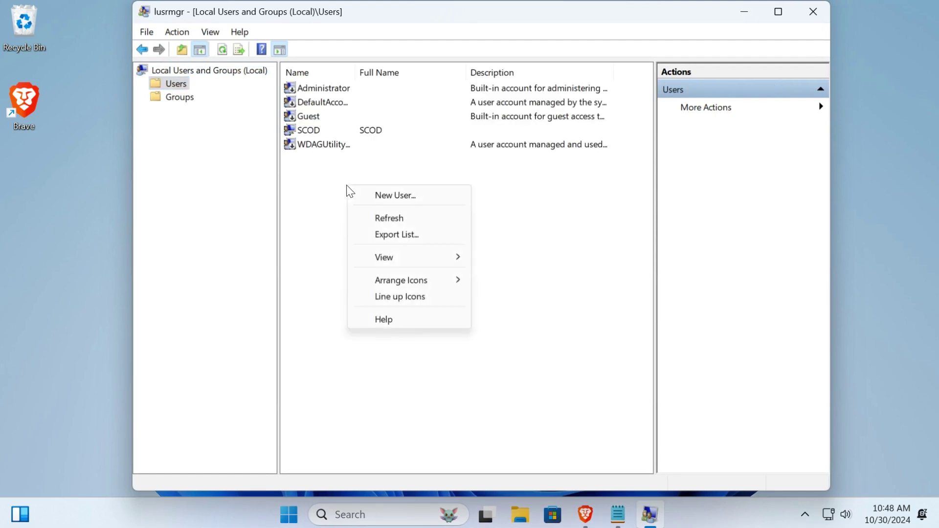
Step: Create local user SCOD1 without 'User must change password at next logon'
click(396, 195)
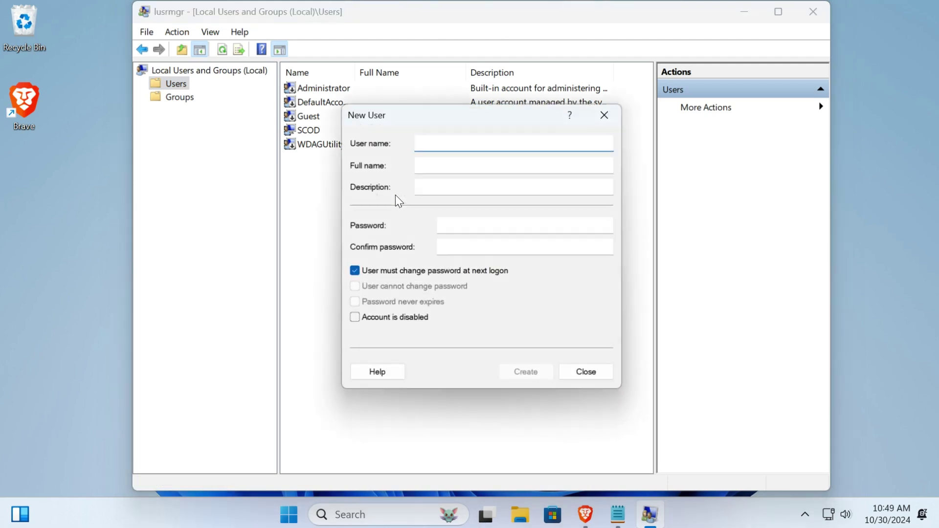
drag(414, 202, 396, 195)
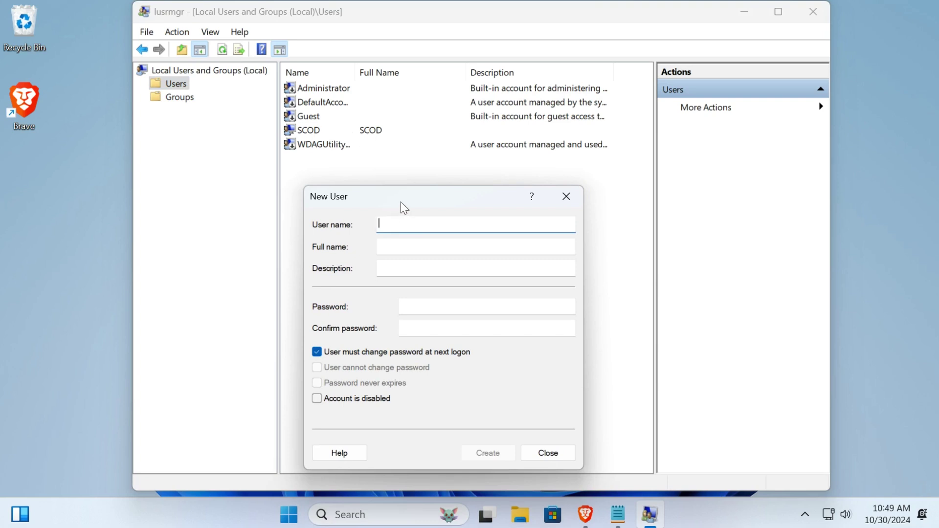
text(SCOD1)
click(317, 352)
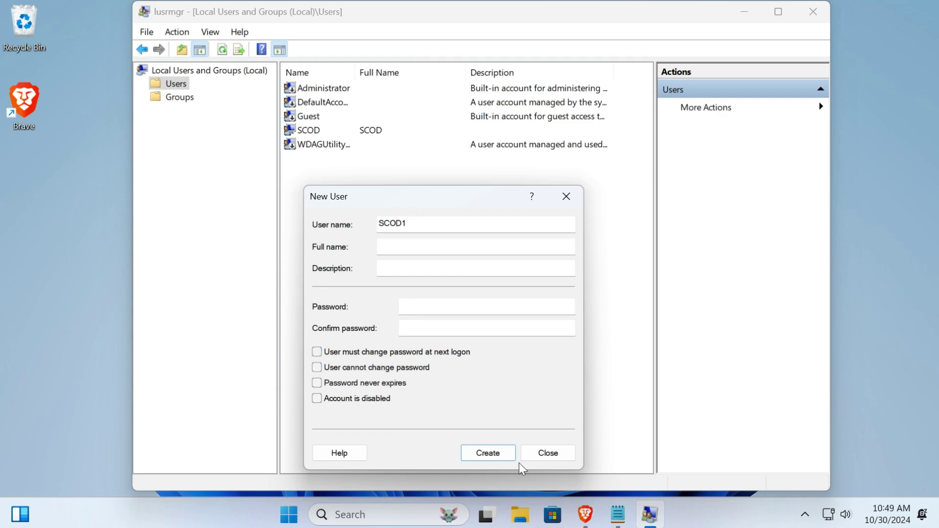
click(489, 453)
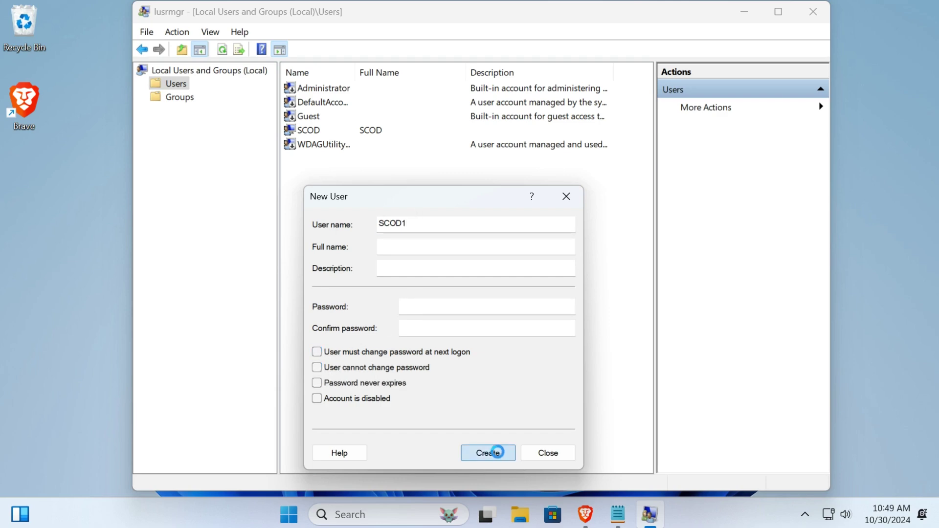
click(549, 453)
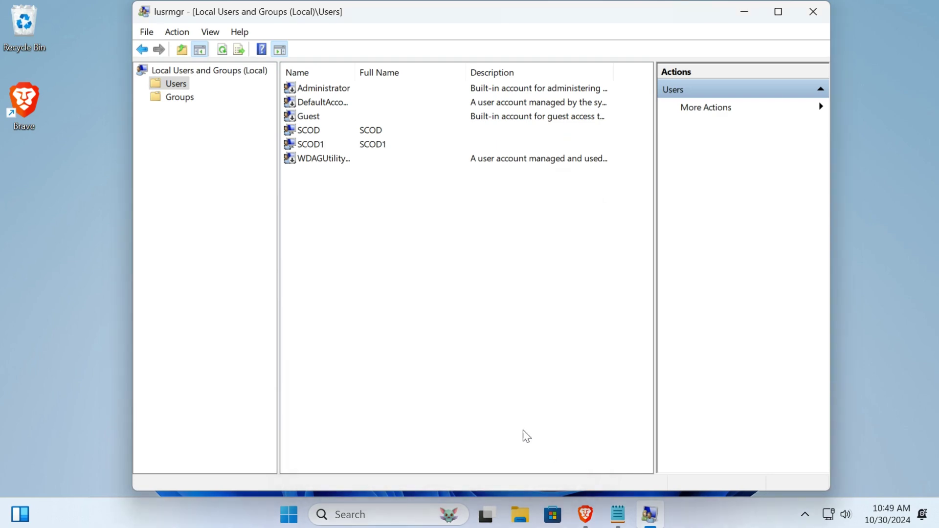
Step: Add SCOD1 to the Administrators group from its Member Of properties and apply
double_click(373, 146)
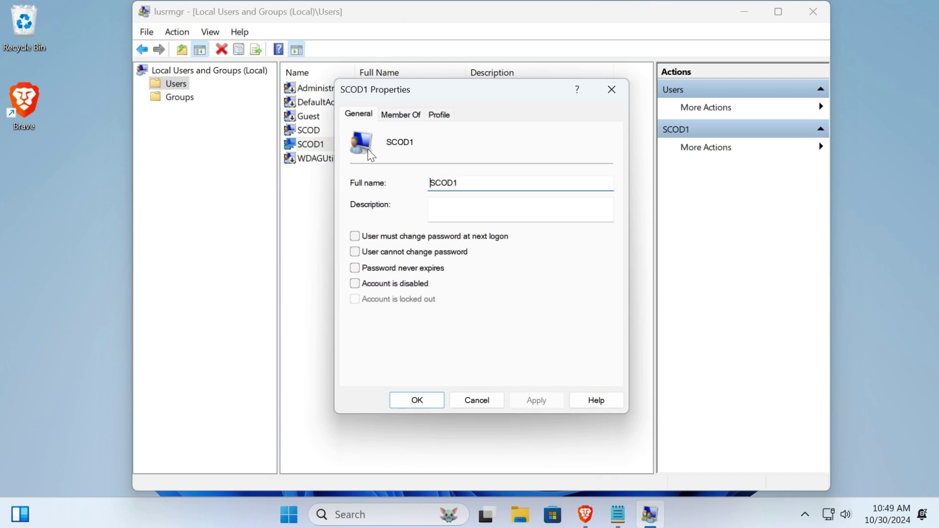
click(399, 115)
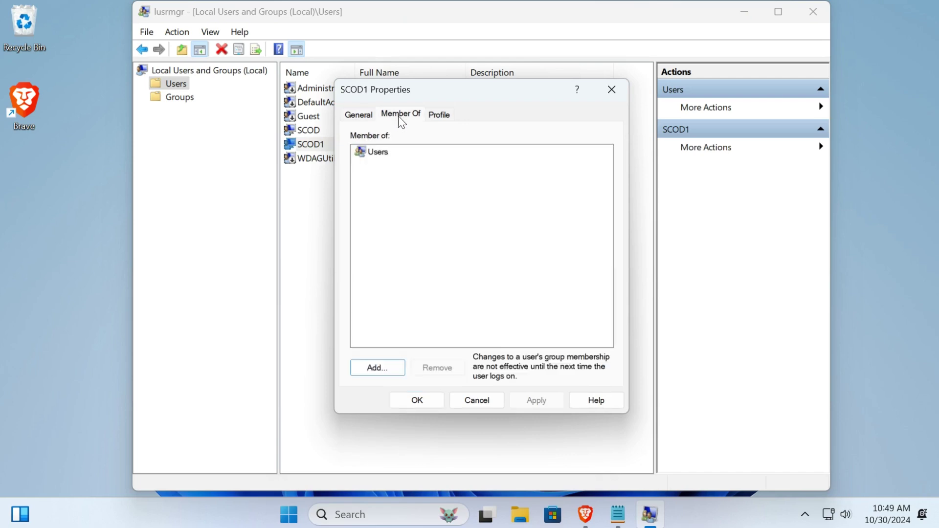
click(383, 369)
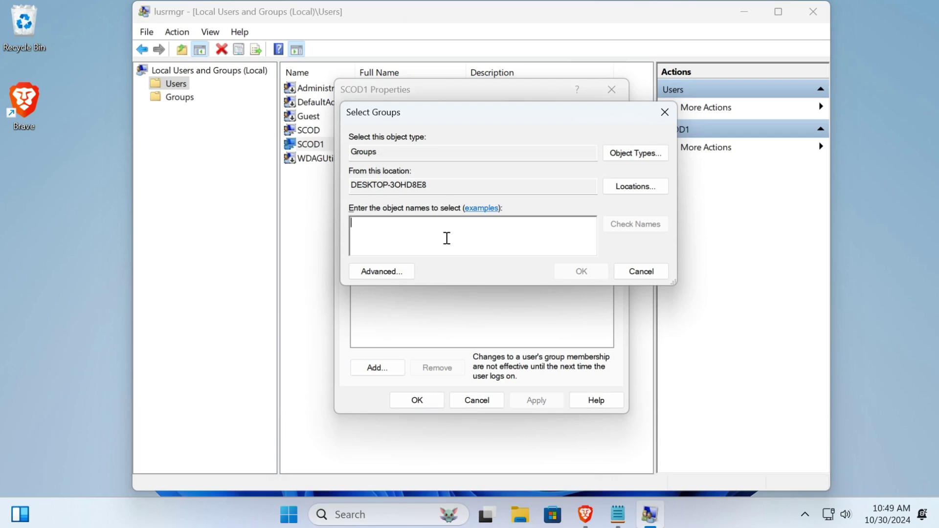
text(Admi)
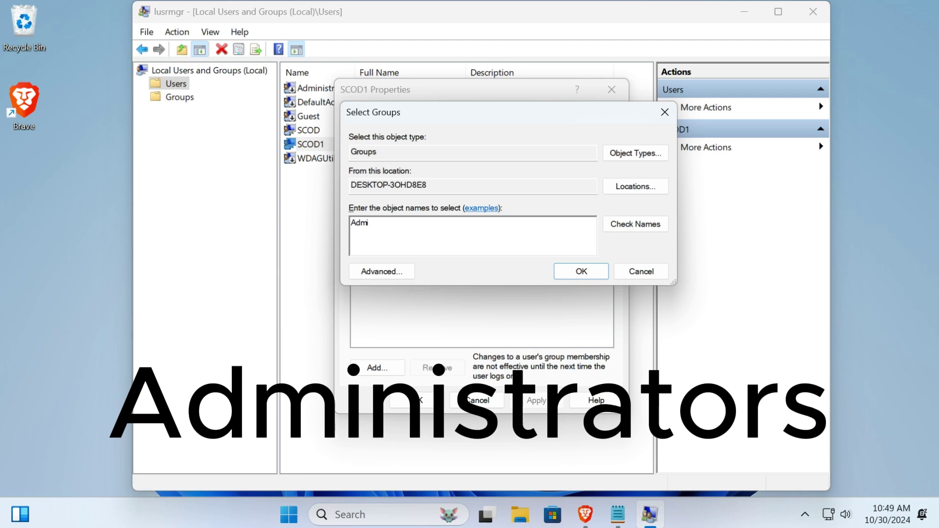
text(nistrators)
click(621, 231)
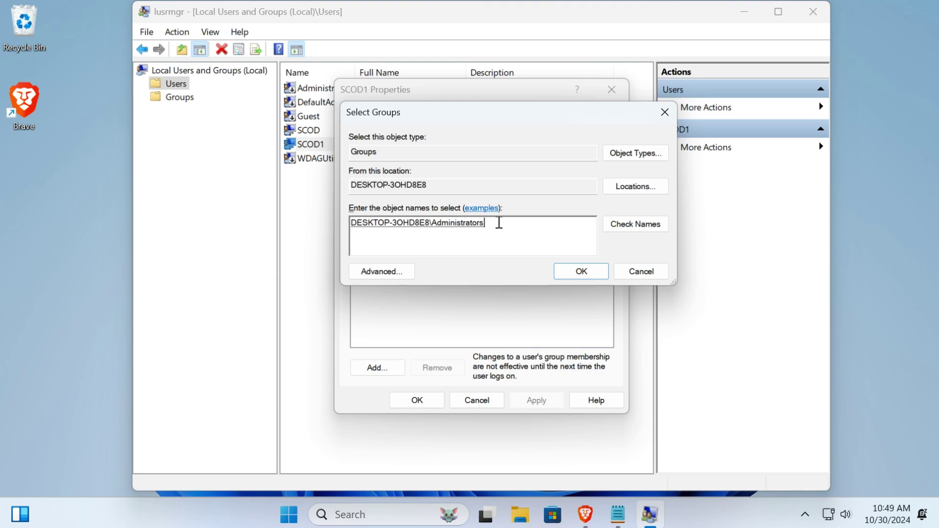
click(576, 272)
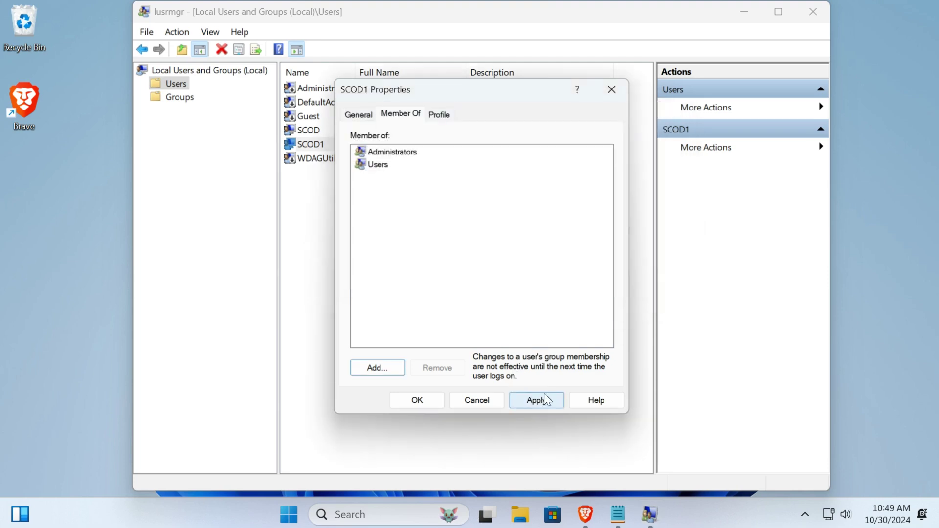
click(544, 401)
click(415, 400)
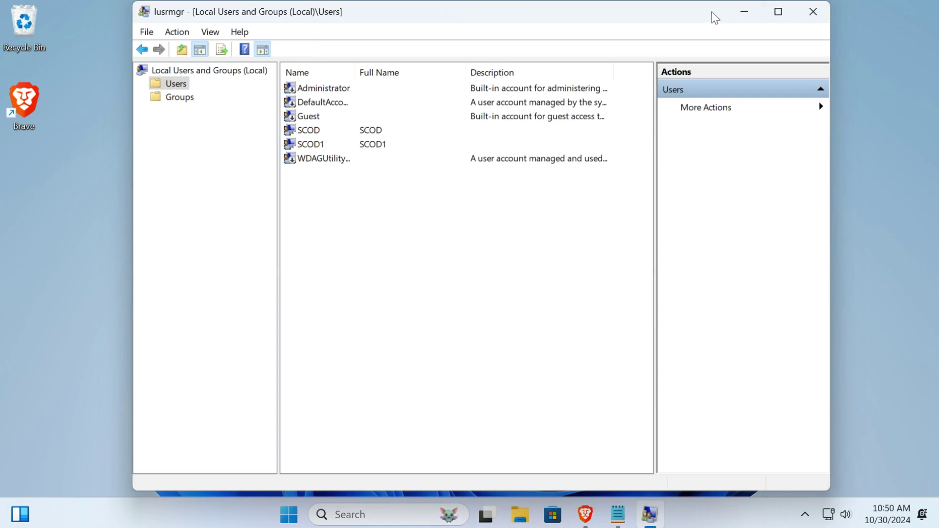
Step: Close Local Users and Groups and open Display settings from the desktop menu
drag(712, 12, 712, 17)
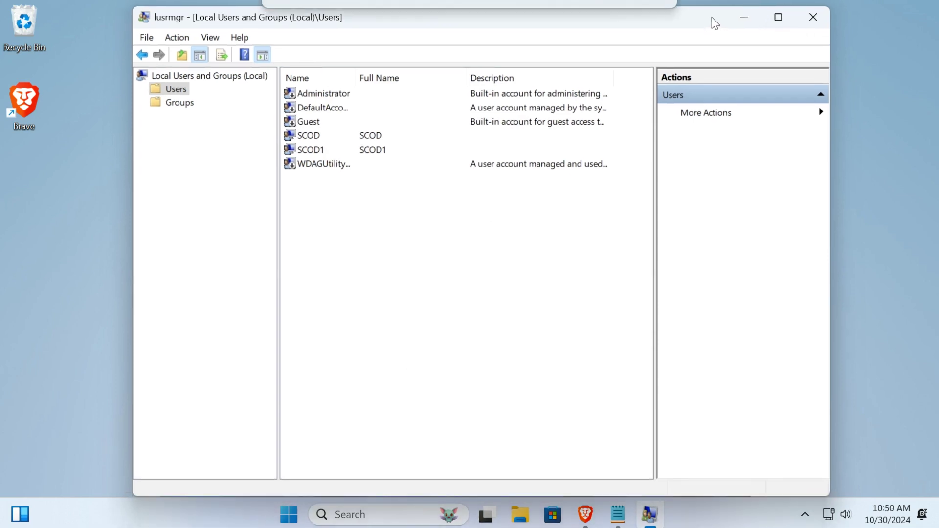
click(811, 19)
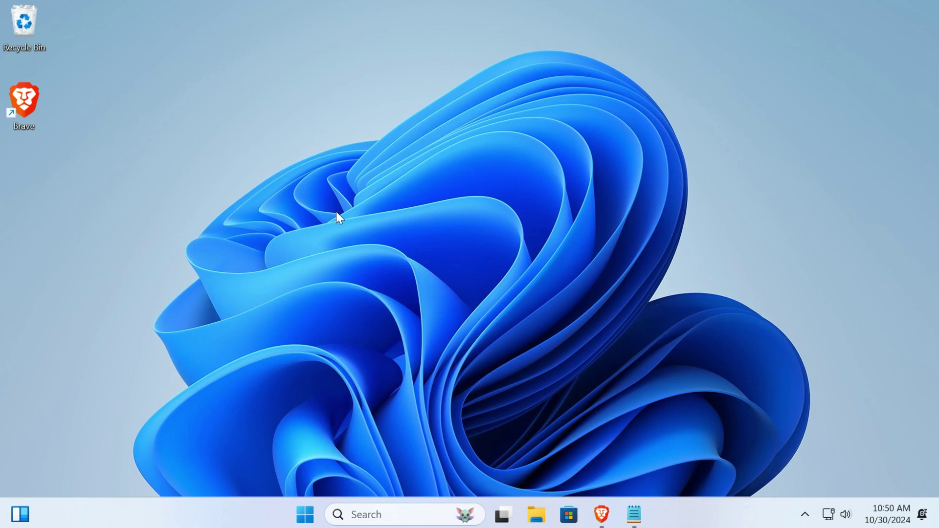
right_click(552, 321)
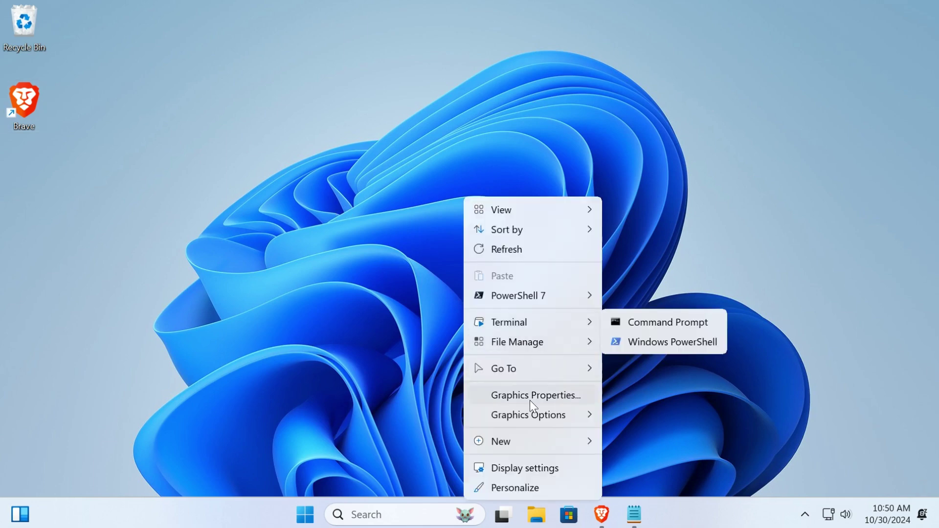
click(525, 471)
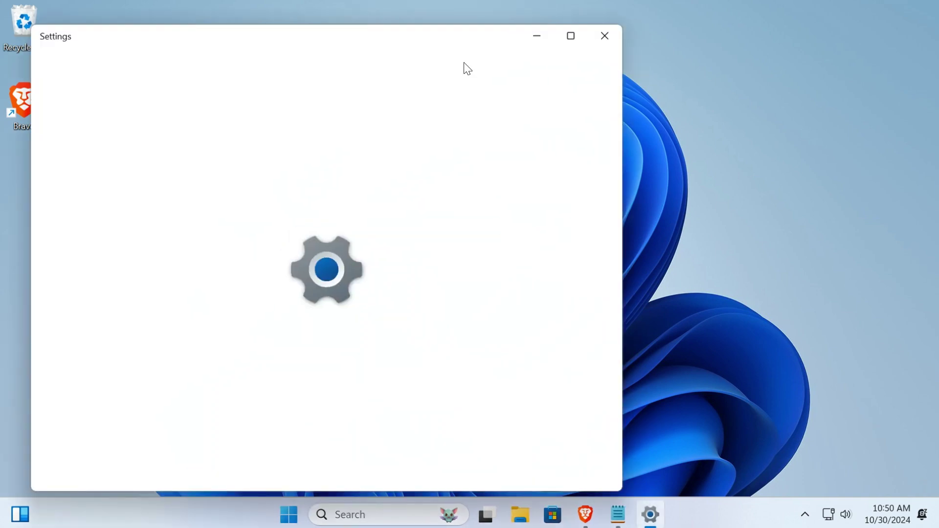
drag(453, 35, 559, 45)
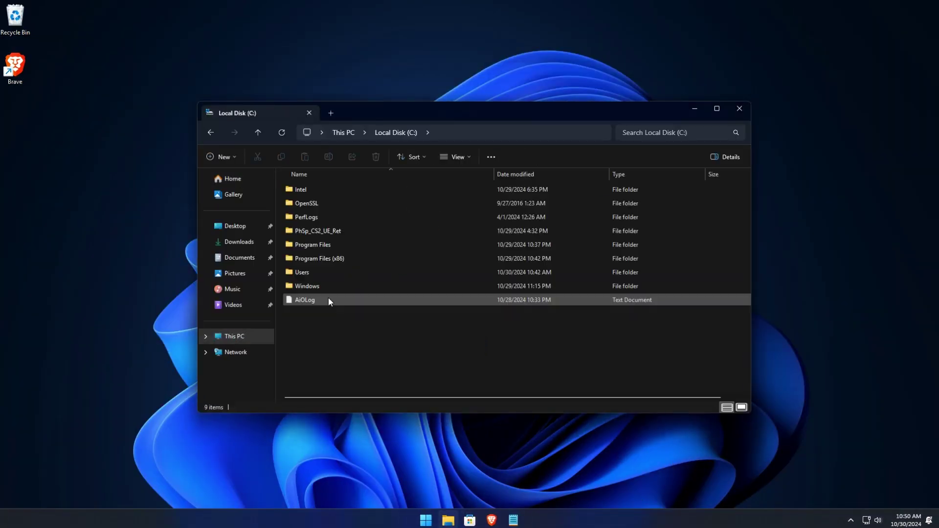
Step: Check the new account's profile folders under Local Disk (C:) > Users
double_click(303, 272)
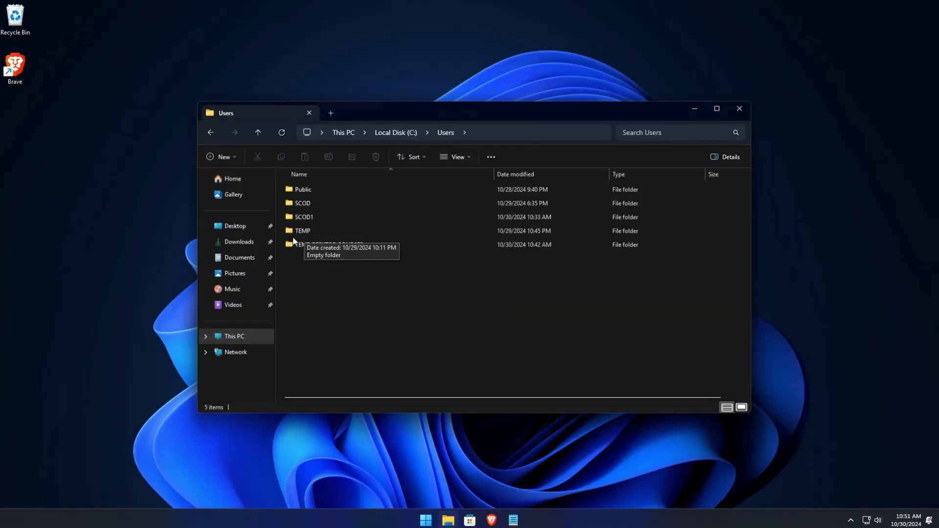
double_click(314, 204)
double_click(316, 219)
click(239, 242)
right_click(360, 236)
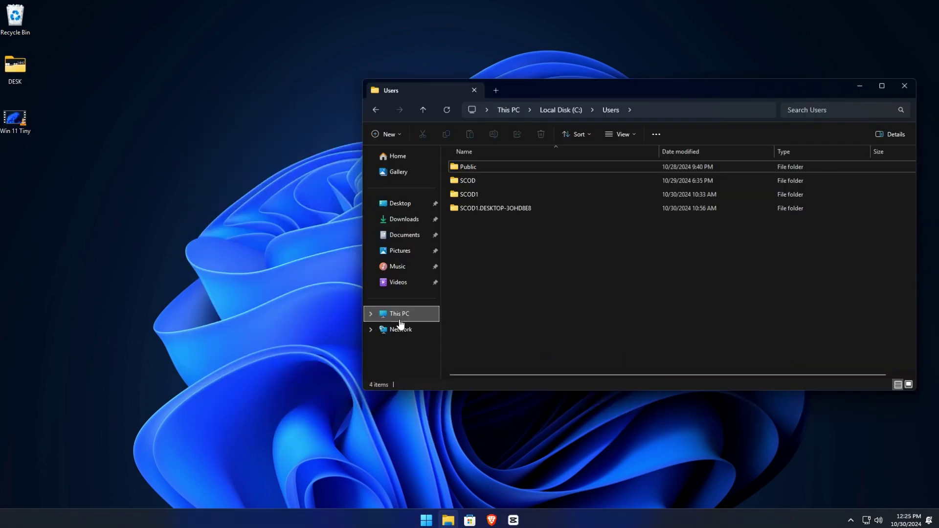
click(398, 315)
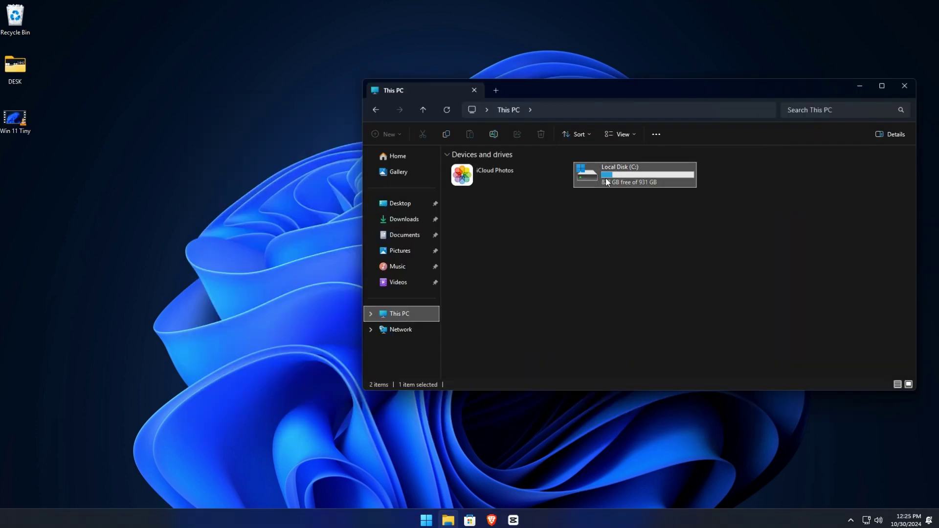
double_click(606, 179)
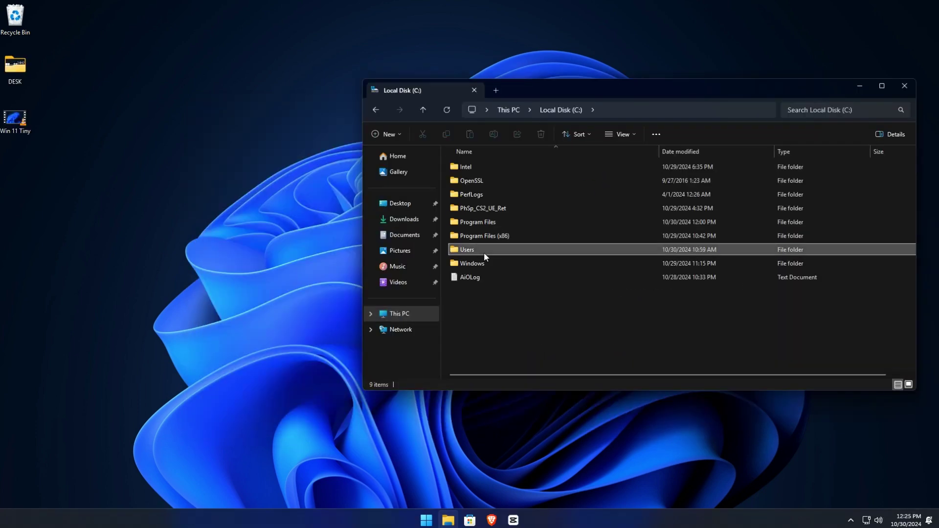
double_click(484, 251)
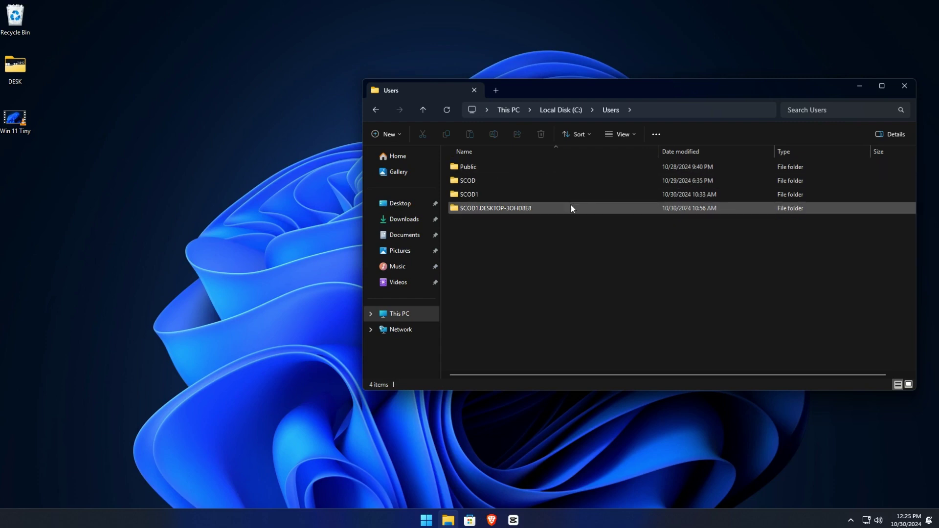
Step: Close File Explorer and show the signed-in account's options in the Start menu
click(901, 89)
click(427, 520)
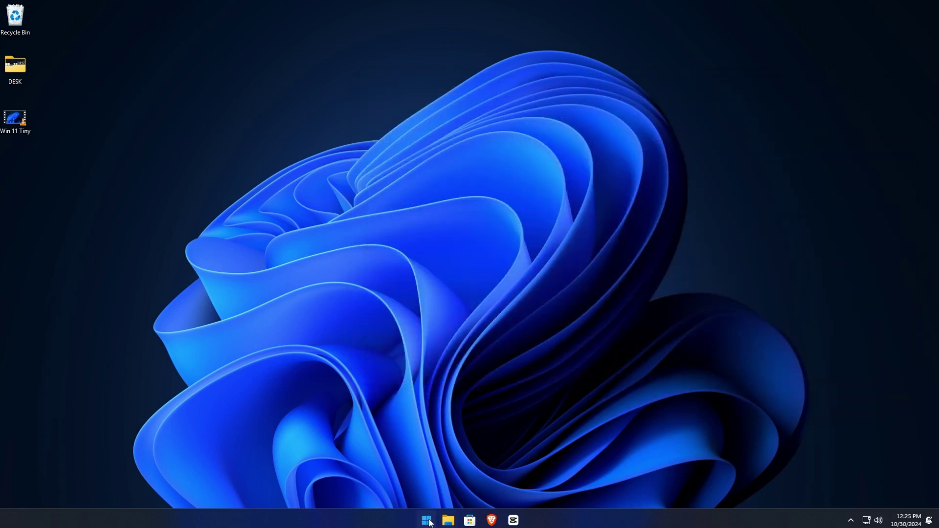
click(373, 487)
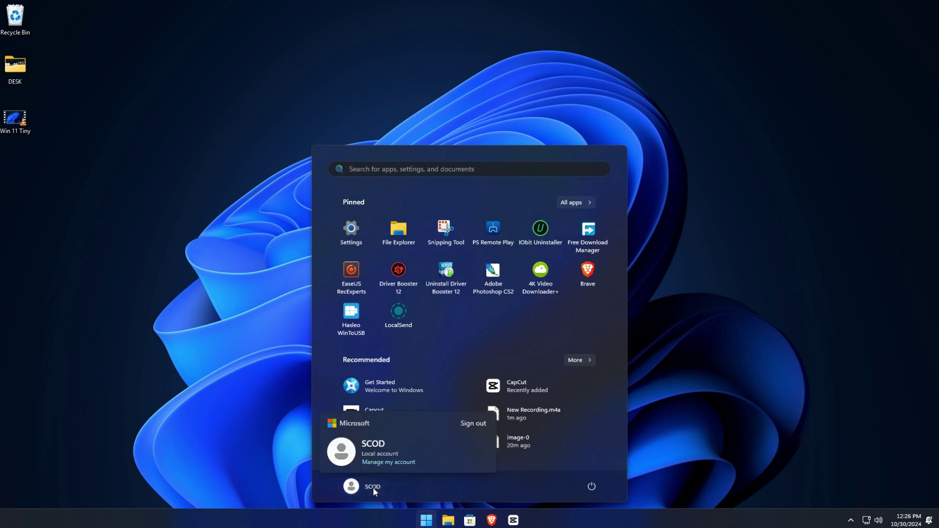